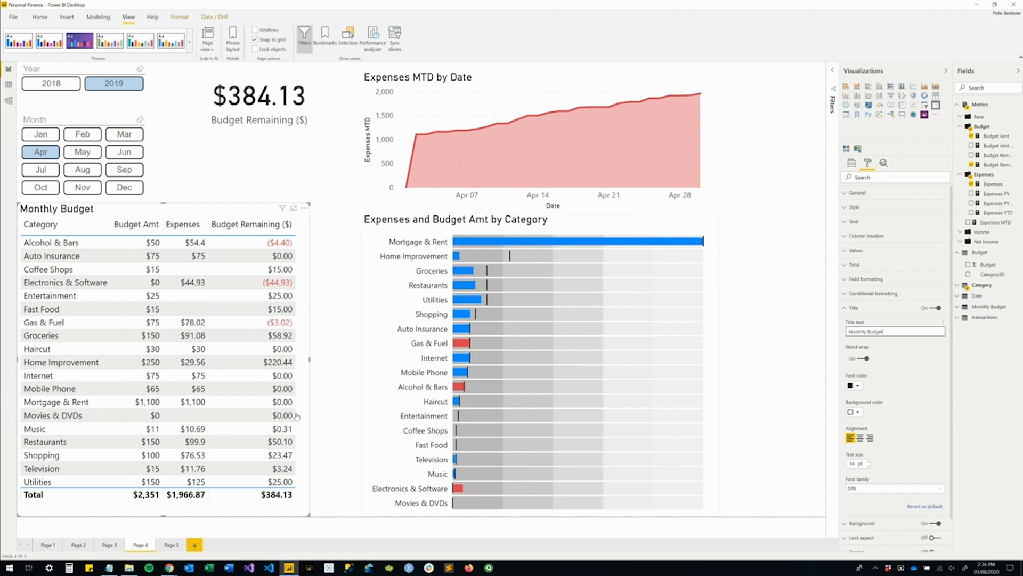
Create the measure Budget Period = "Expenses vs. Budget for " & SELECTEDVALUE('Date'[Month]) & " " & SELECTEDVALUE('Date'[Year]), copying the formula from Notepad
left_click(114, 570)
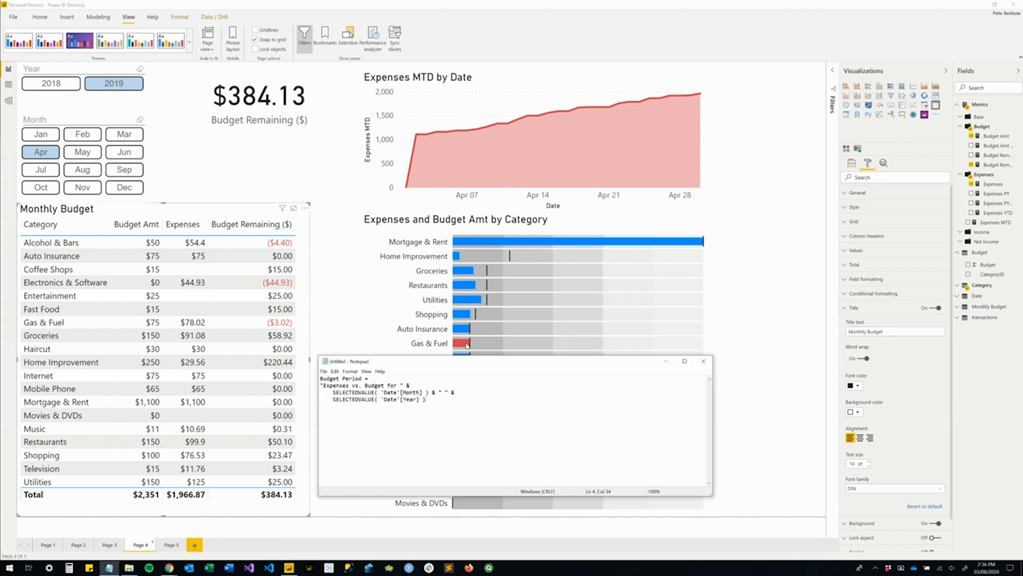
key("ctrl+a")
left_click(329, 4)
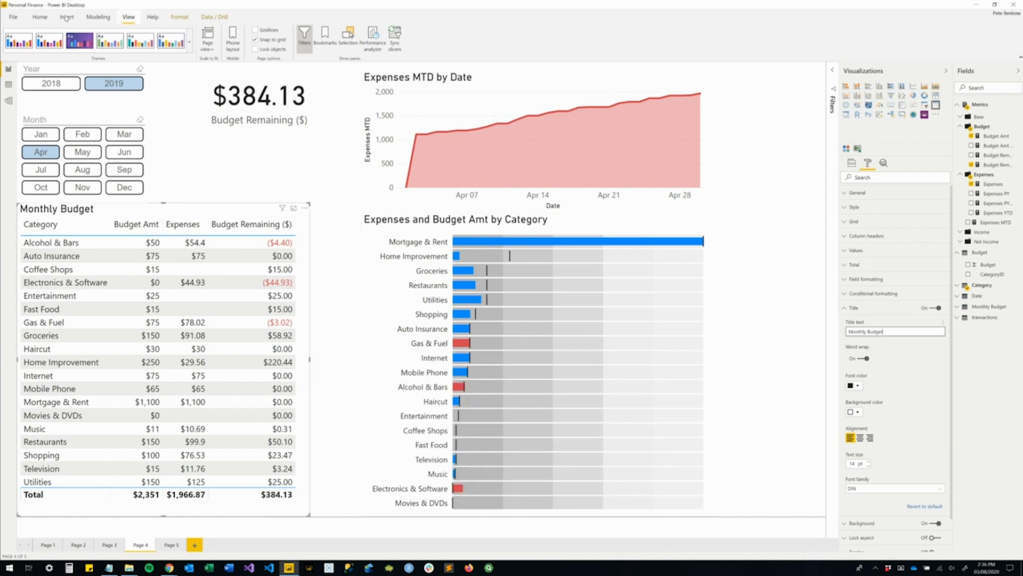
left_click(40, 17)
left_click(315, 49)
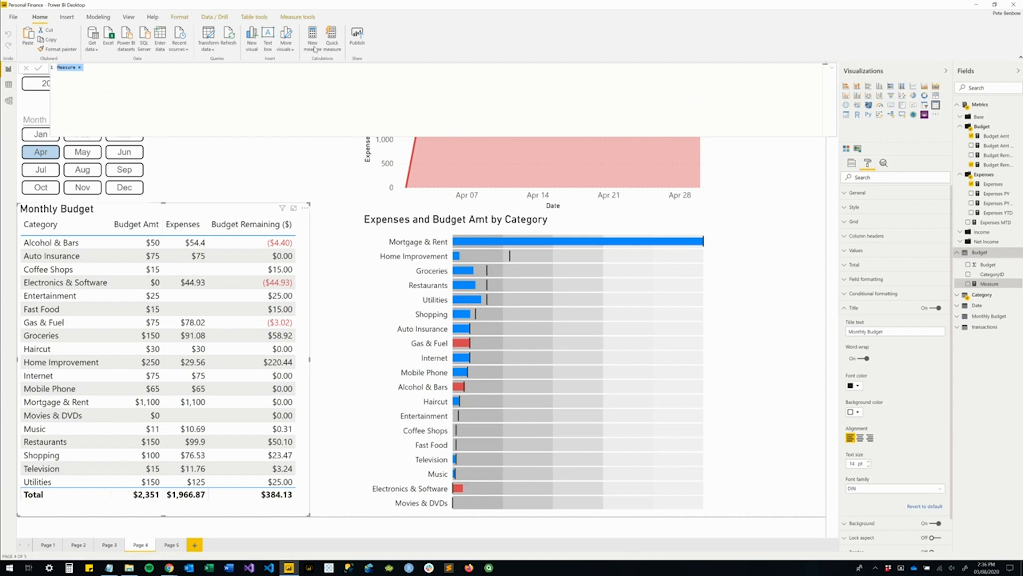
type("Budget Period = \"Expenses vs. Budget for \" &     SELECTEDVALUE( 'Date'[Month] ) & \" \" &     SELECTEDVALUE( 'Date'[Year] )")
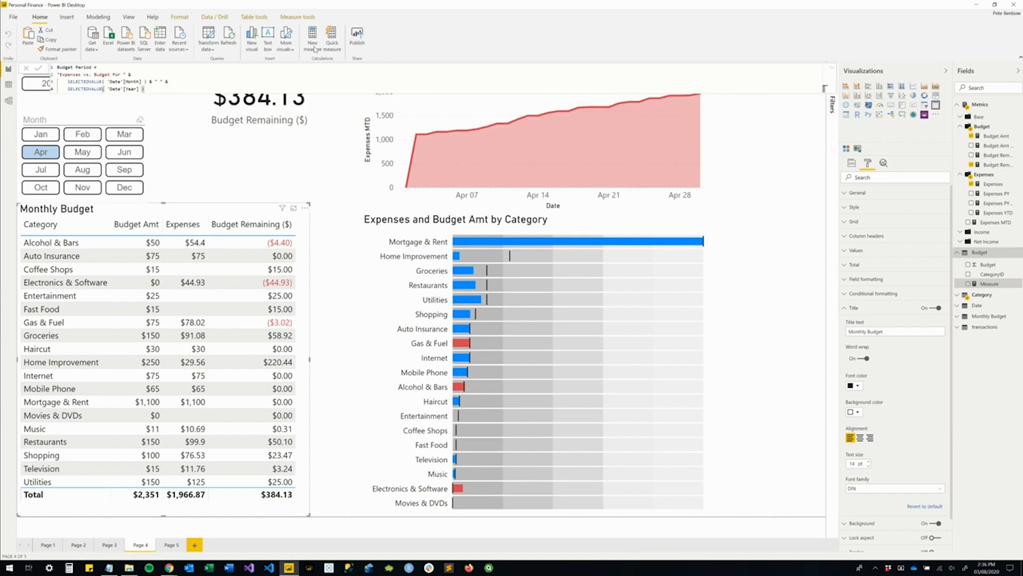
key("Return")
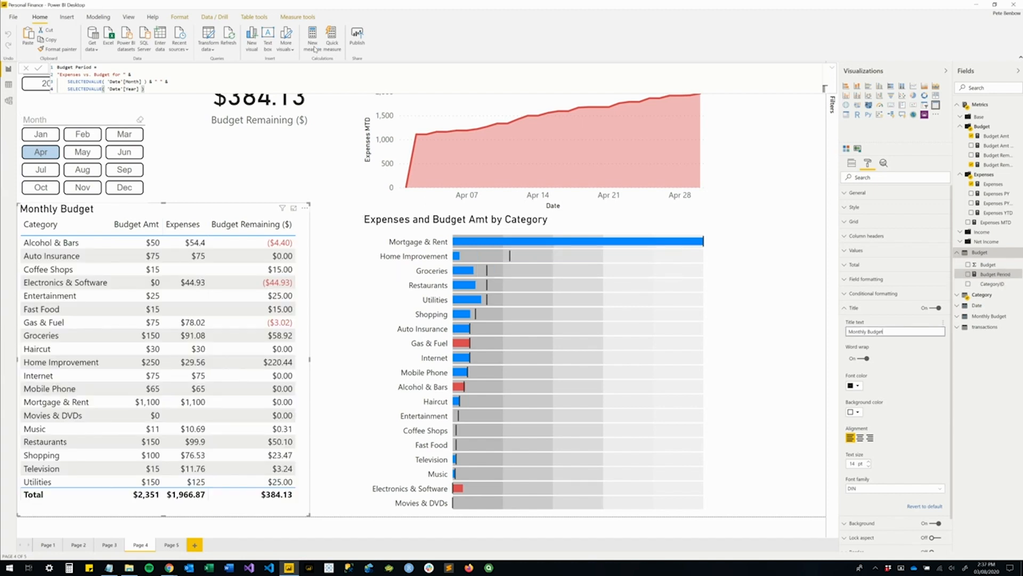
Set conditional formatting on the Monthly Budget table's title text, formatted by field value and based on the Budget Period measure
left_click(169, 568)
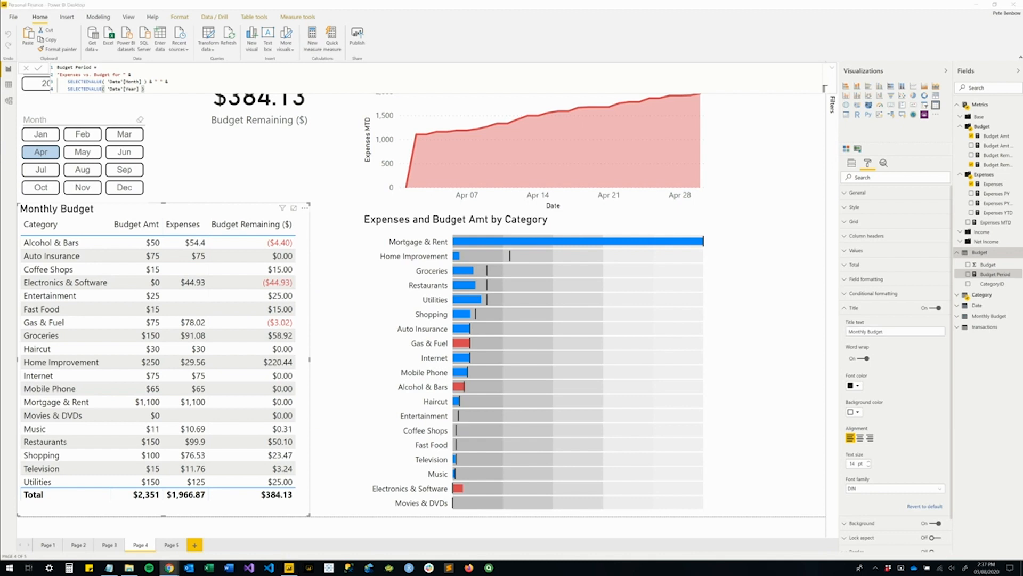
left_click(917, 333)
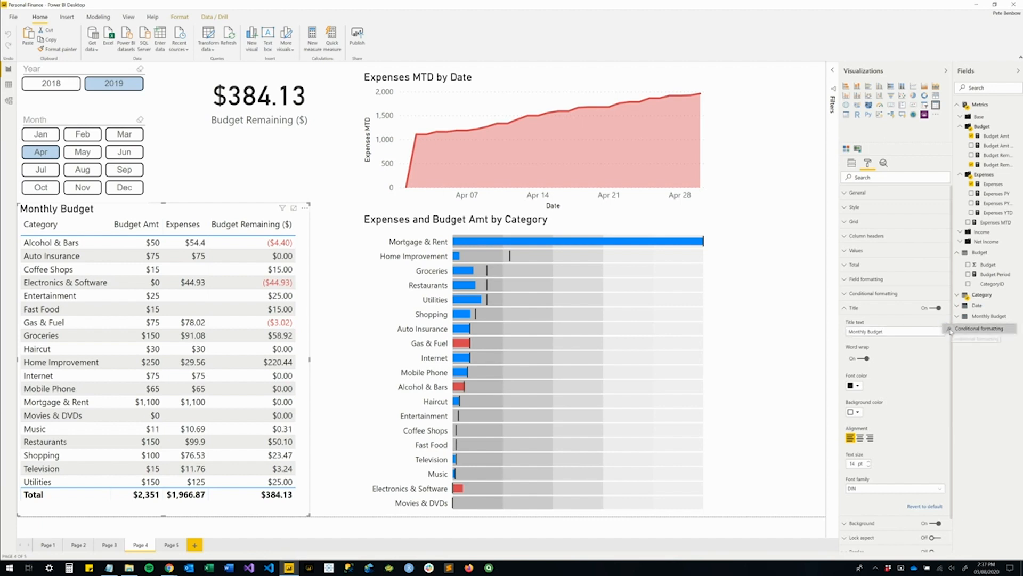
left_click(954, 329)
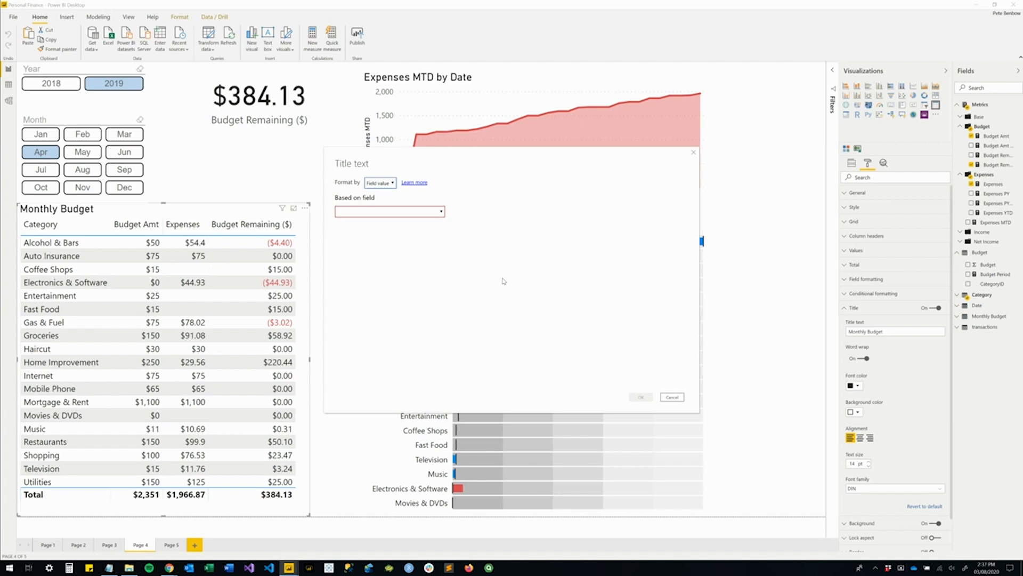
left_click(436, 213)
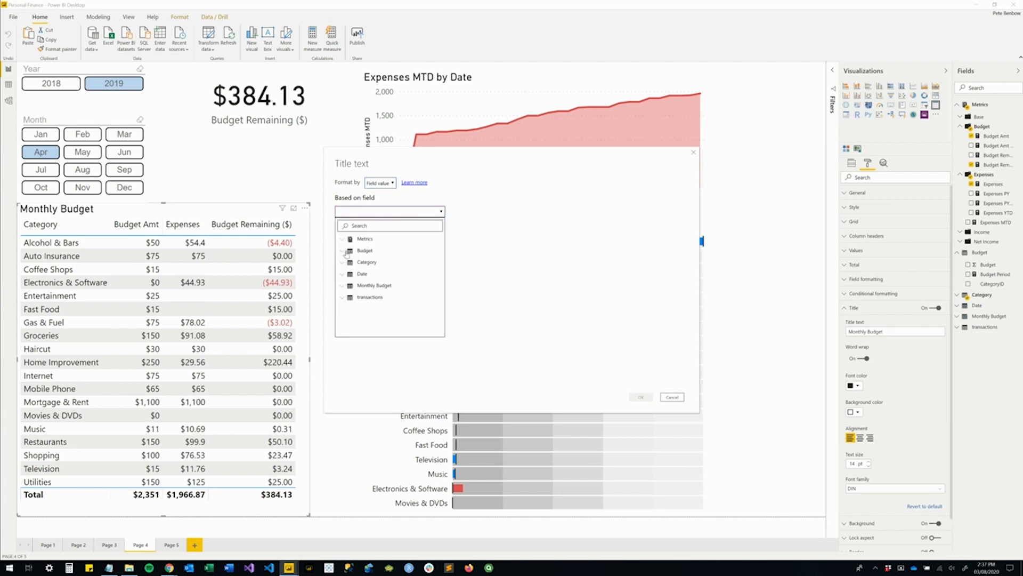
left_click(343, 251)
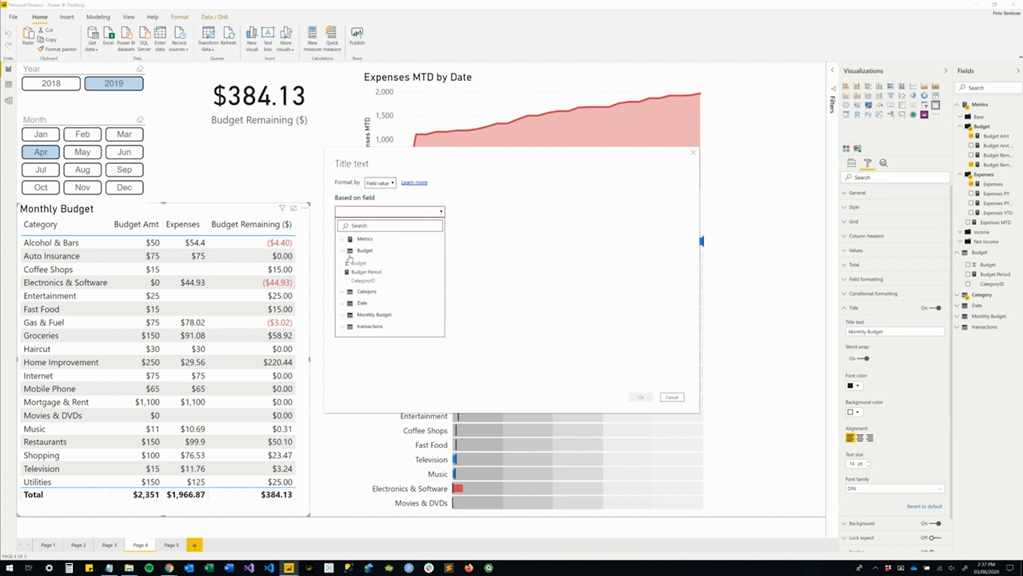
left_click(371, 273)
left_click(640, 397)
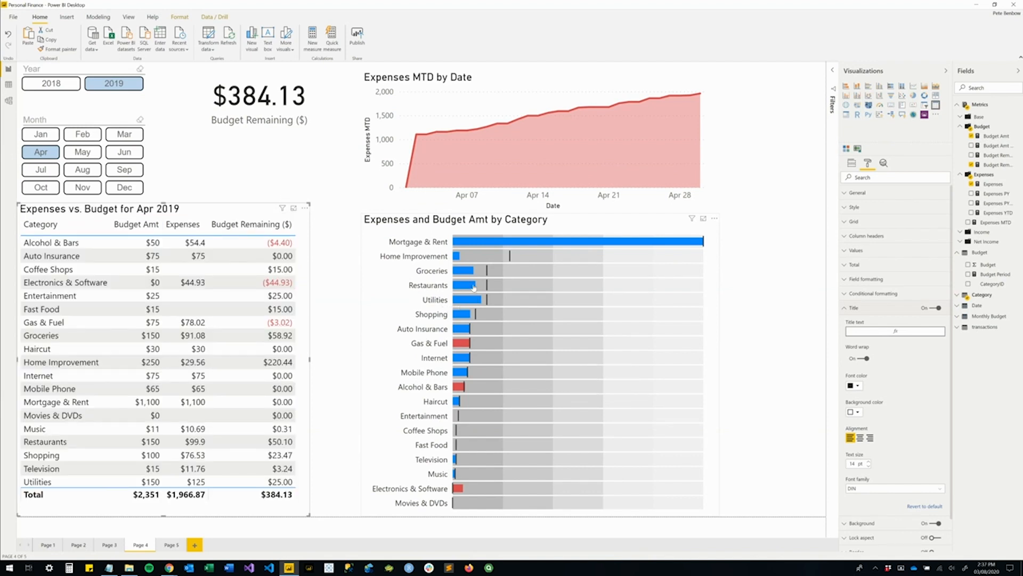
Filter the report by May, June and finally September to test the table's dynamic title
mouse_move(457, 291)
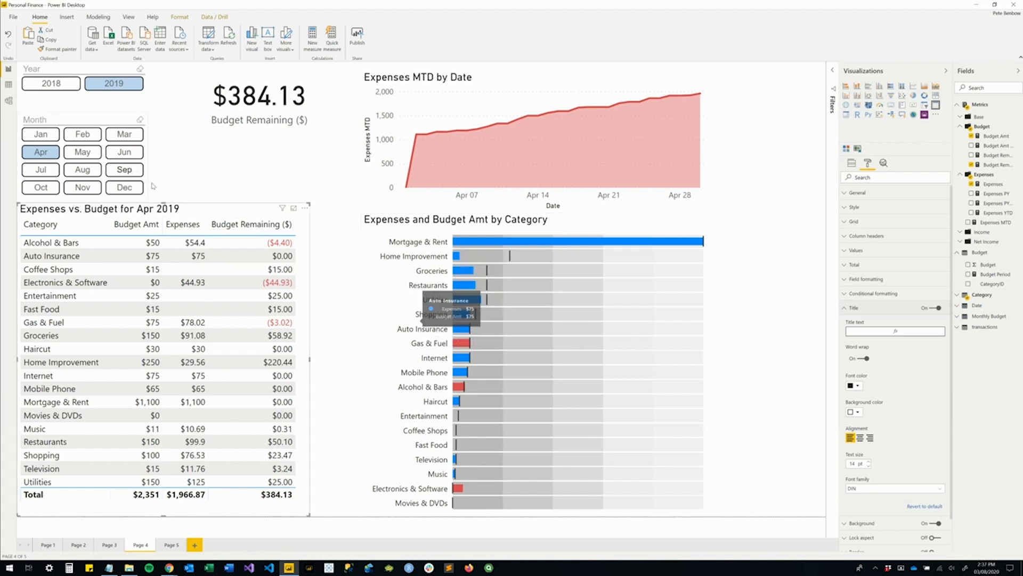
left_click(81, 154)
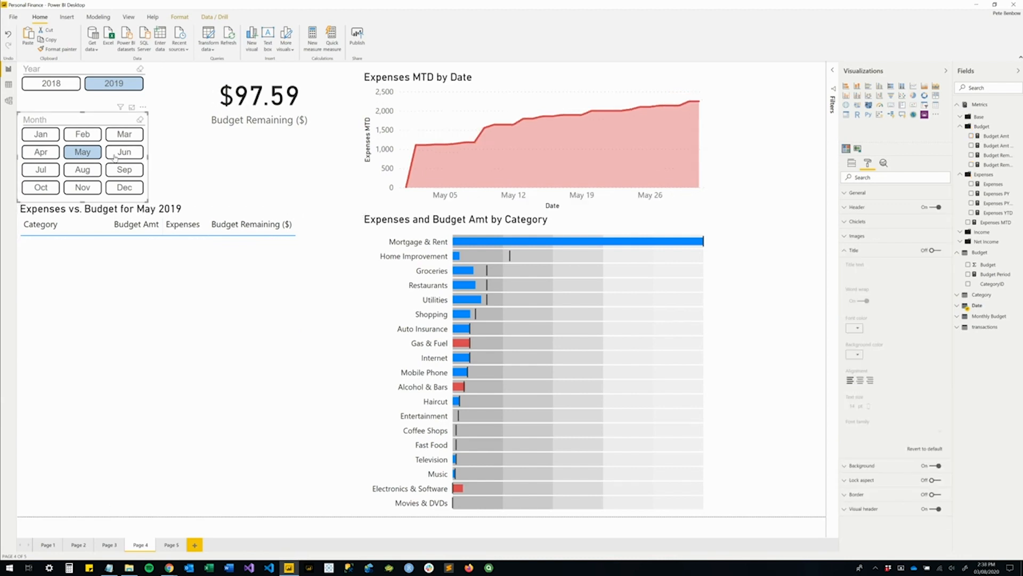
left_click(115, 154)
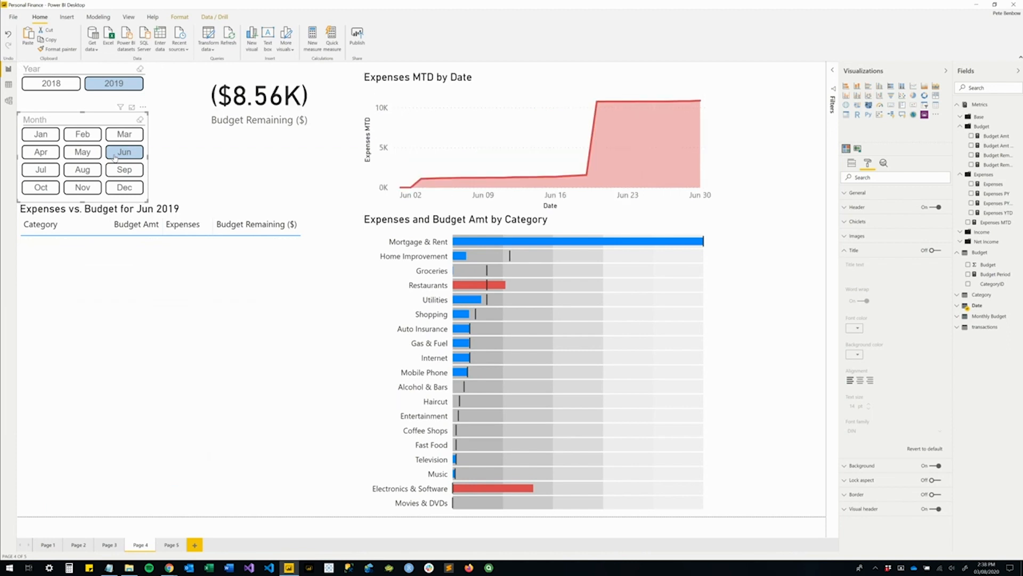
left_click(120, 170)
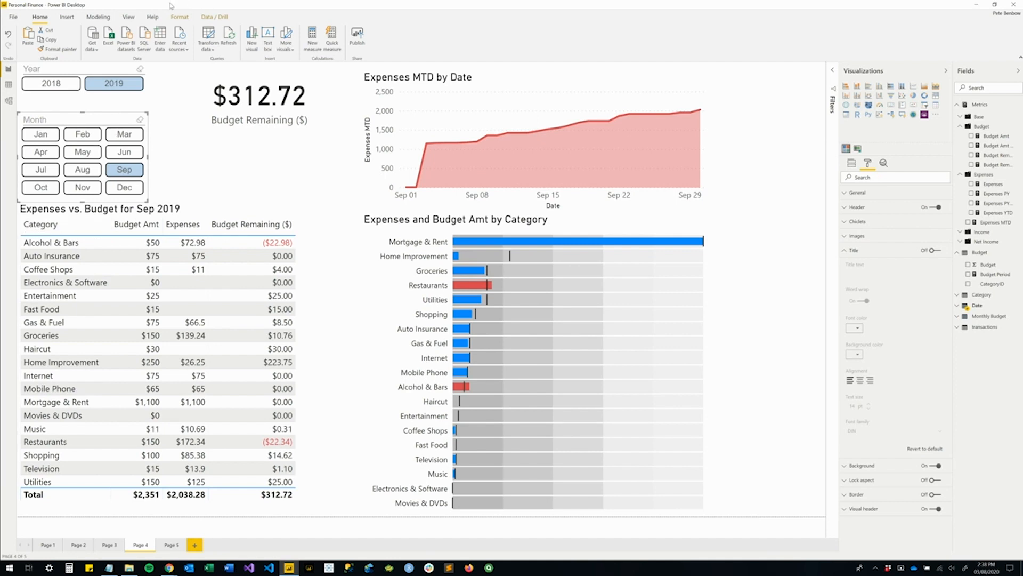
Browse the online Power BI Themes Gallery for community report themes and return to the report
left_click(129, 18)
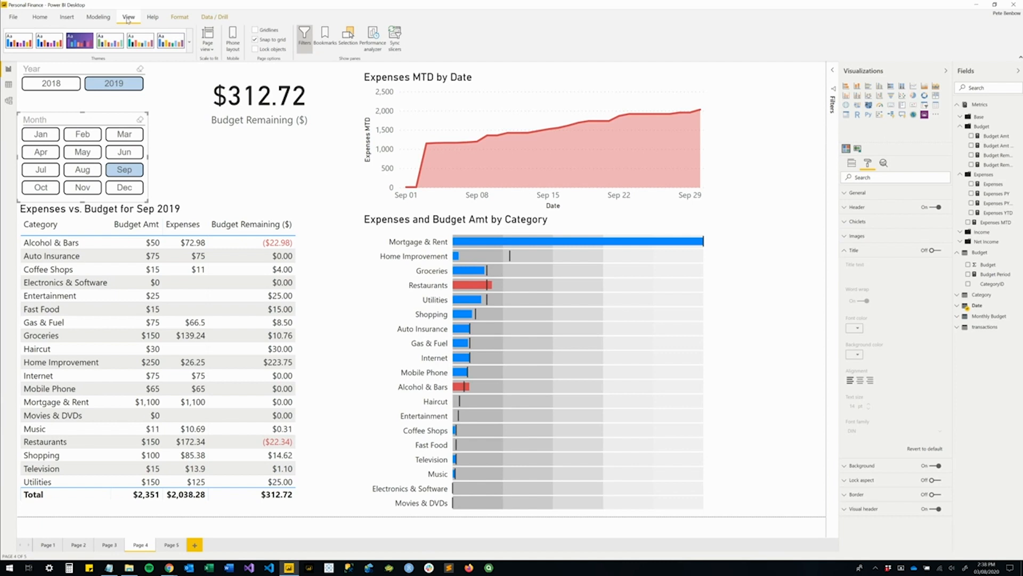
left_click(189, 43)
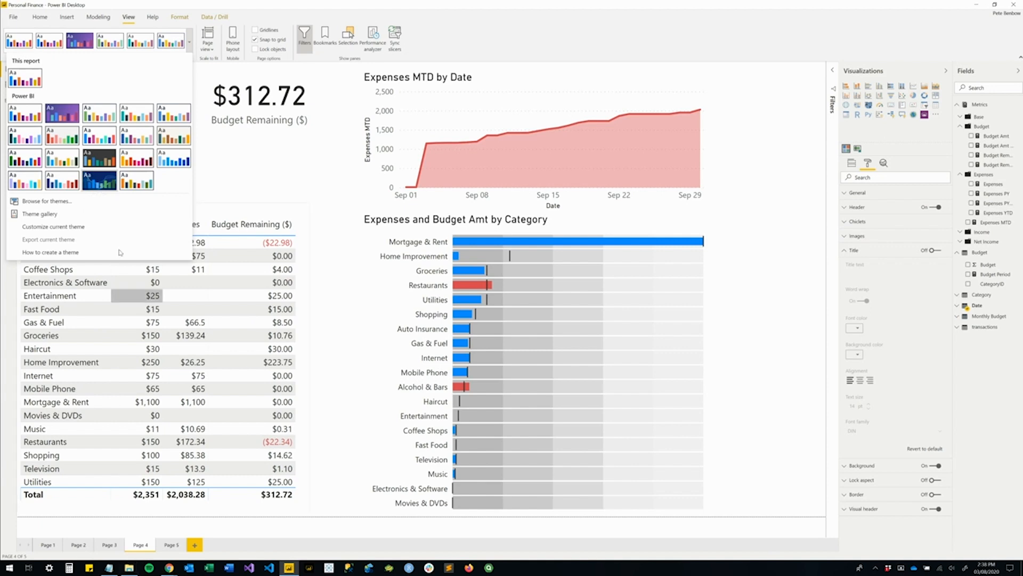
left_click(56, 215)
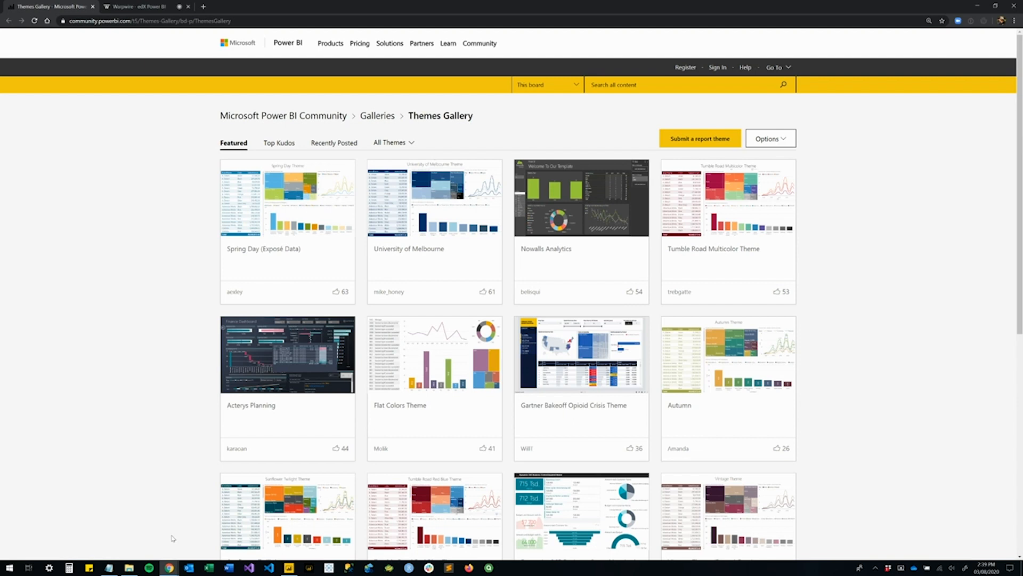
scroll(172, 539, "down", 5)
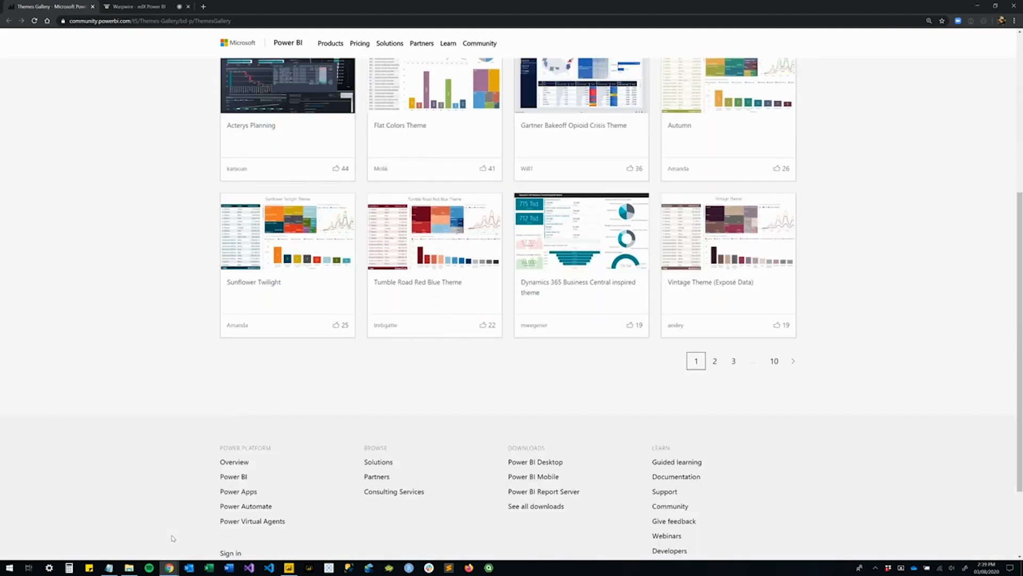
scroll(923, 210, "up", 5)
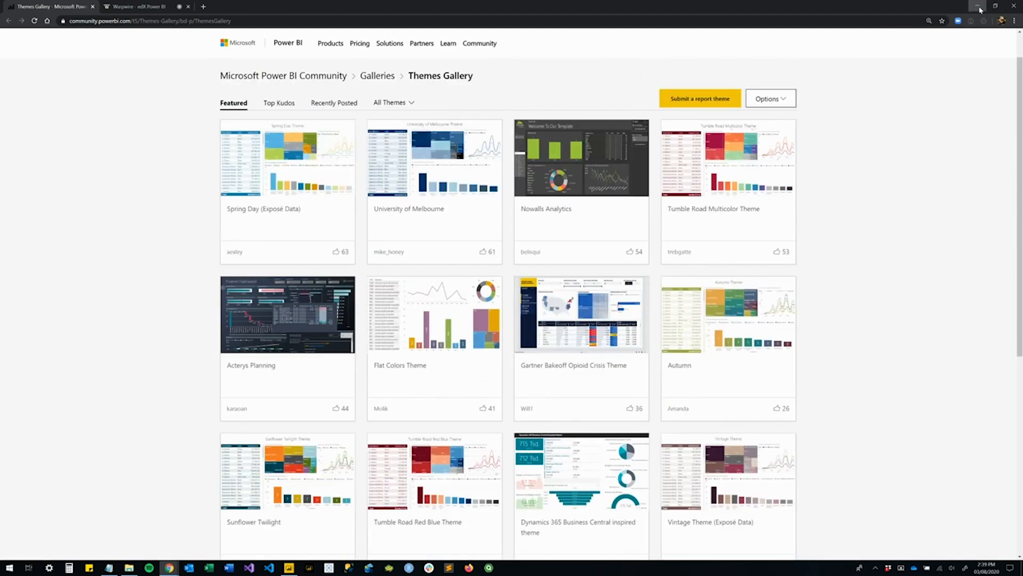
left_click(978, 7)
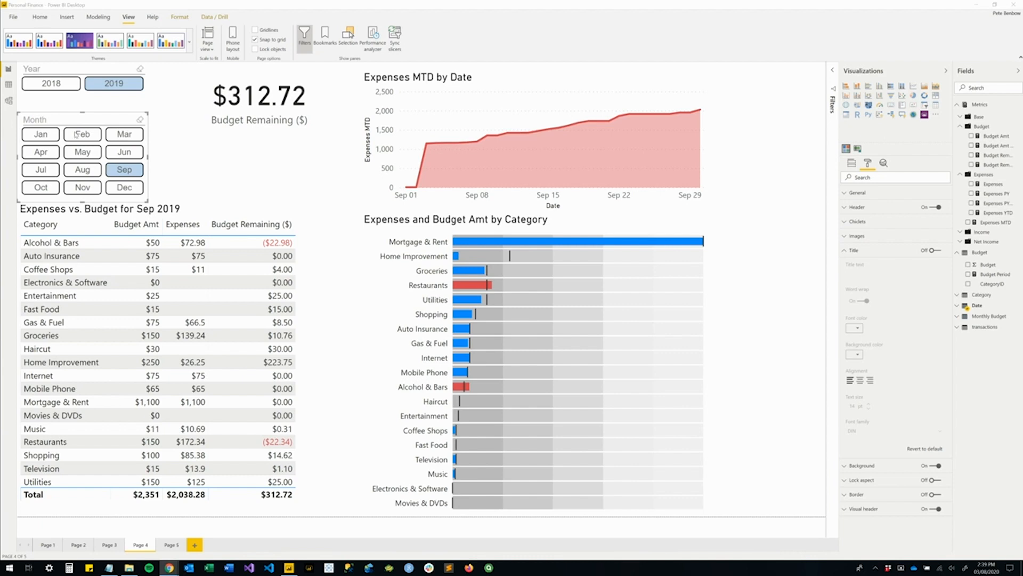
Apply the dark Innovate theme to the report and open it for customization
left_click(191, 45)
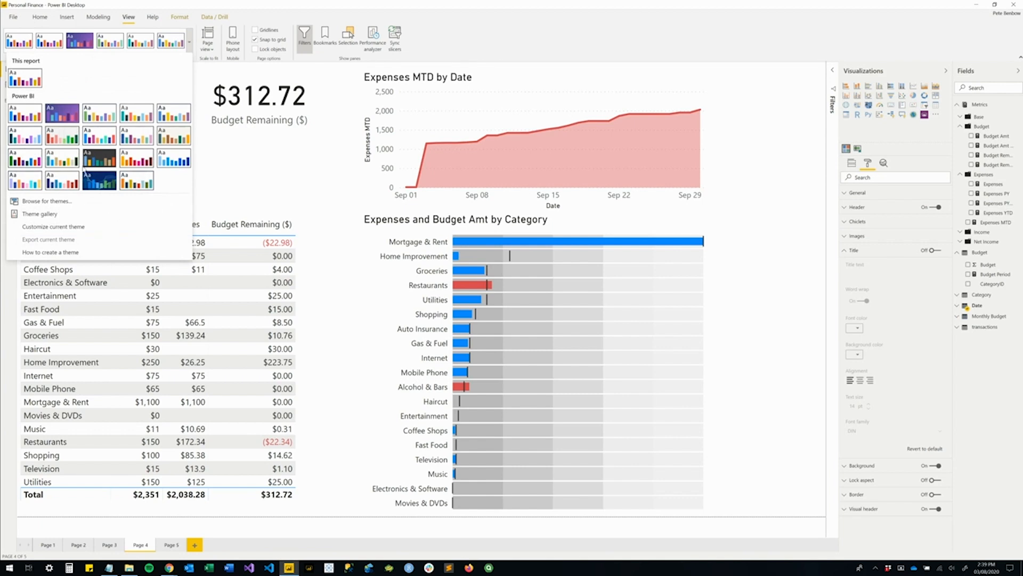
left_click(99, 158)
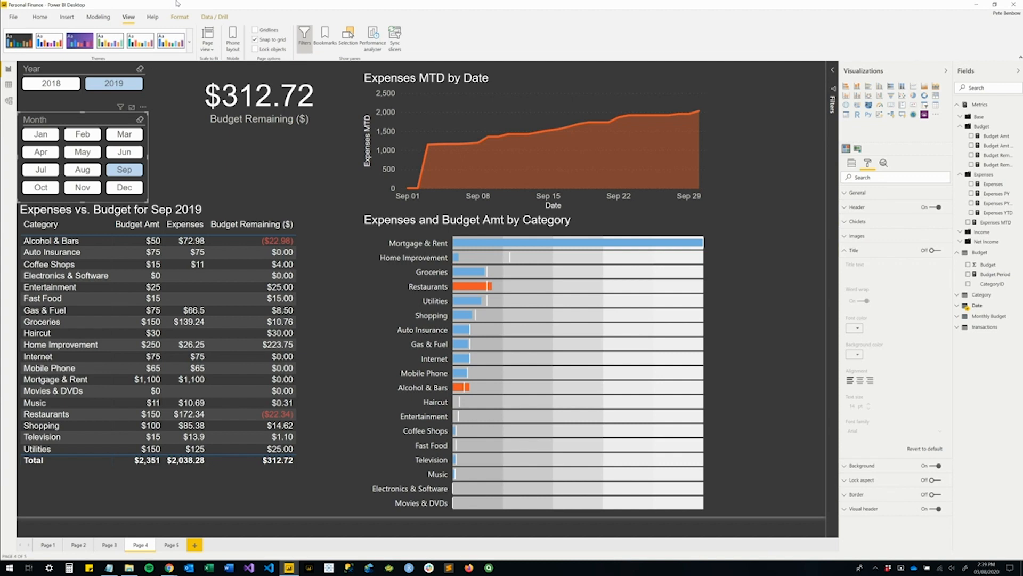
left_click(190, 46)
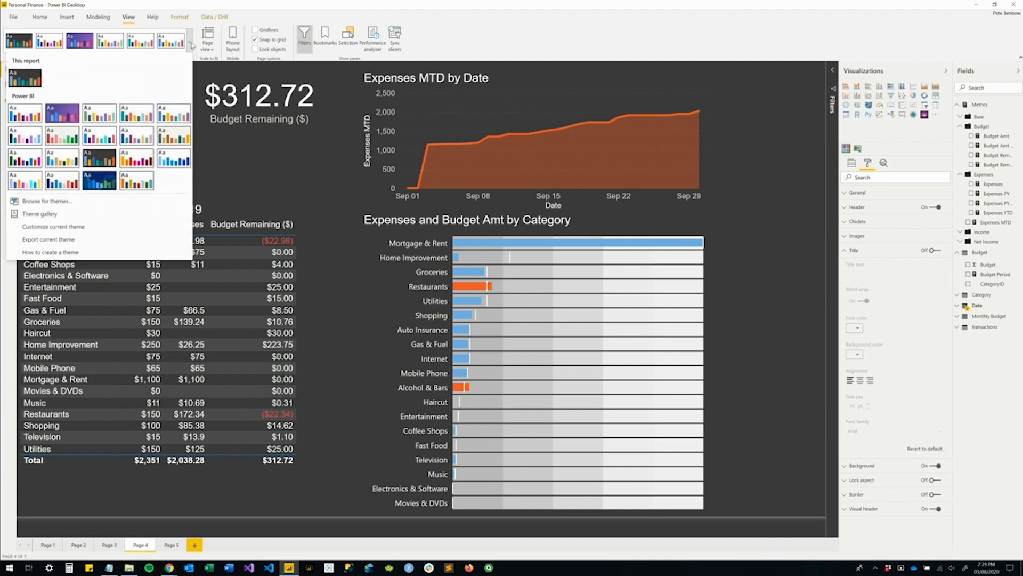
left_click(62, 228)
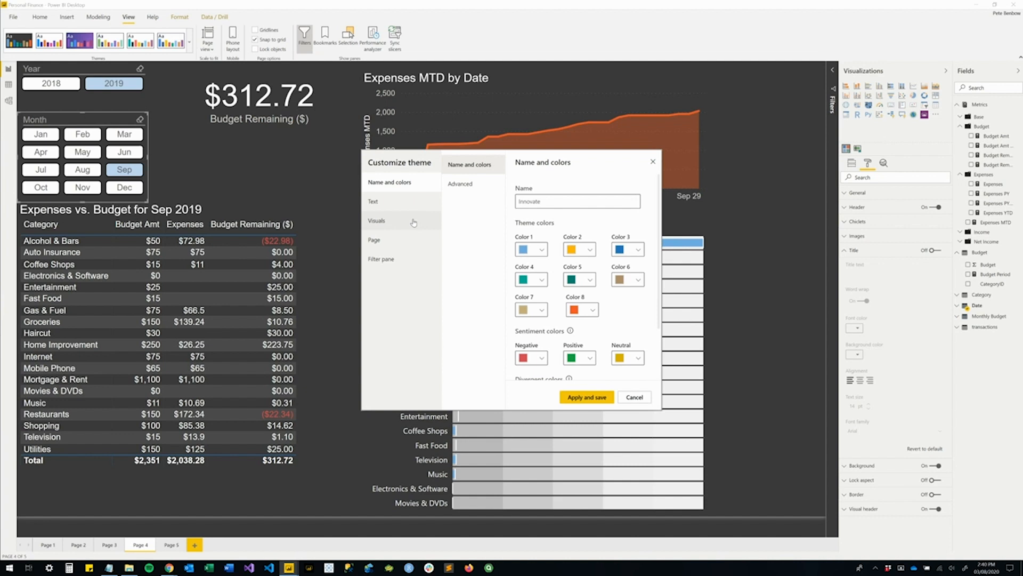
Choose a different font family for the theme's general text and for its titles
left_click(393, 203)
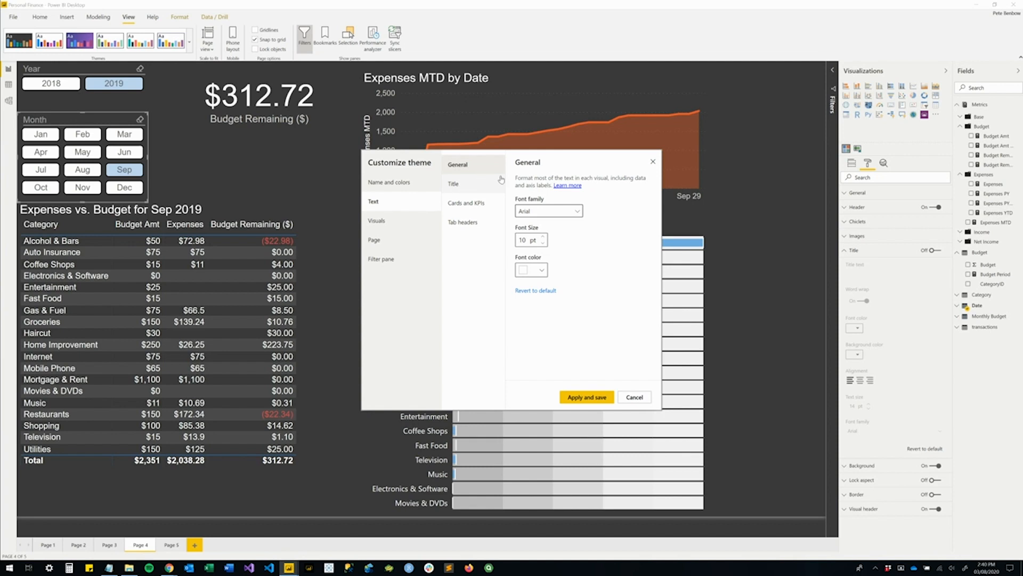
left_click(560, 209)
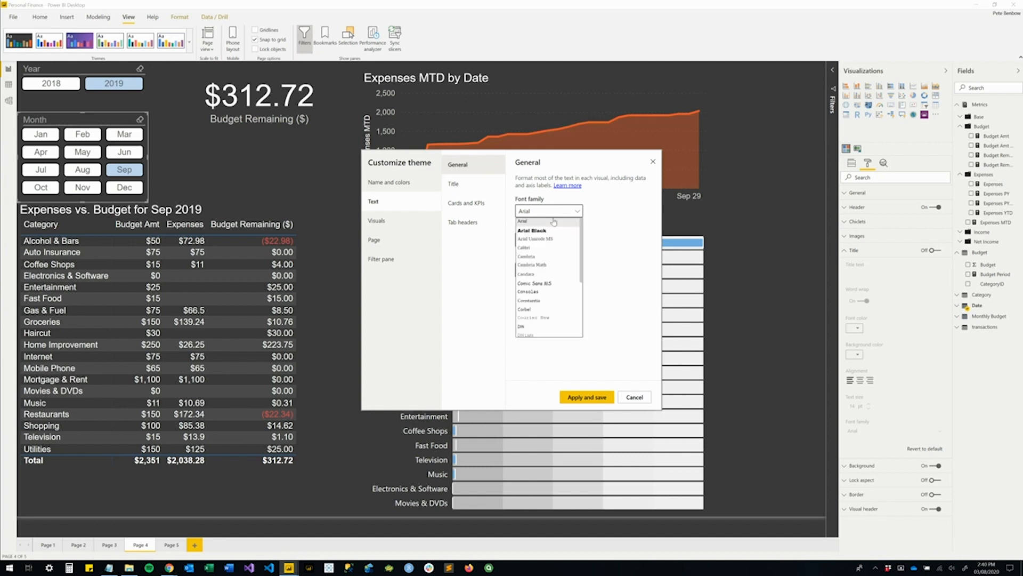
left_click(538, 252)
left_click(471, 185)
left_click(555, 203)
left_click(533, 246)
Set the theme's Cards and KPIs font family to Segoe UI and open the font choices for tab headers
left_click(486, 206)
left_click(555, 205)
scroll(535, 277, "down", 5)
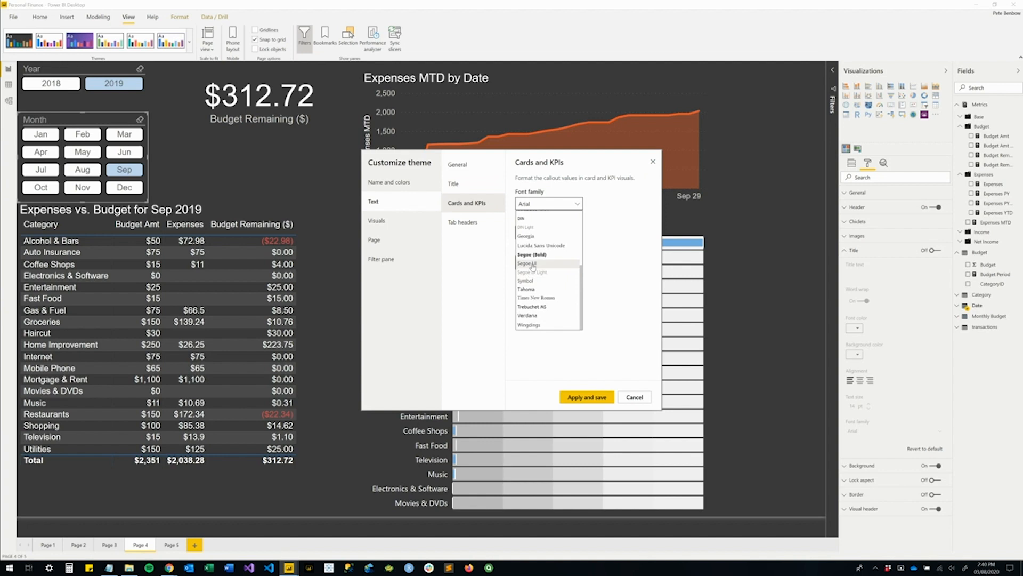
left_click(527, 263)
left_click(472, 222)
left_click(540, 207)
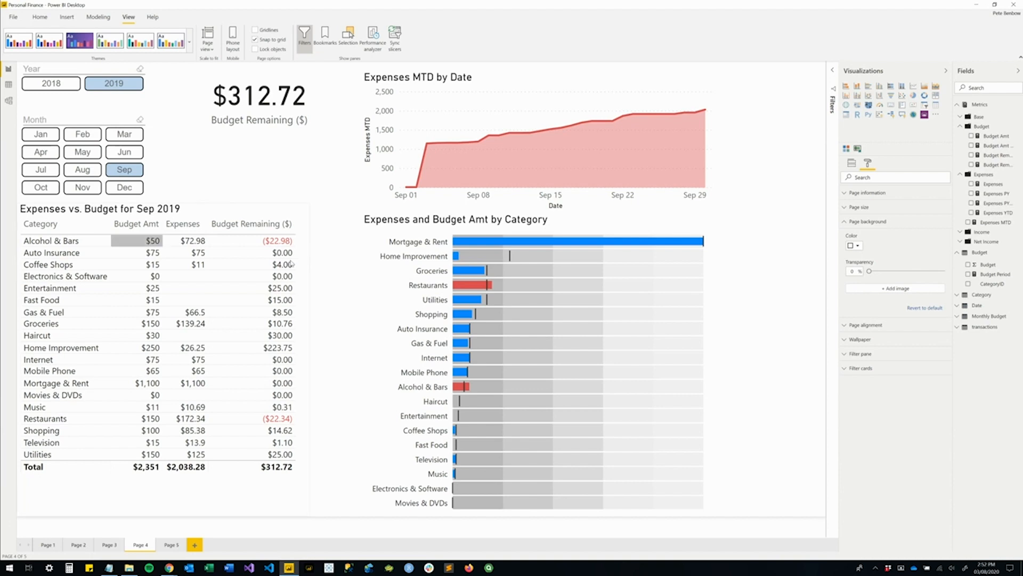
Set the report page's size type to Custom in the page formatting options
left_click(851, 165)
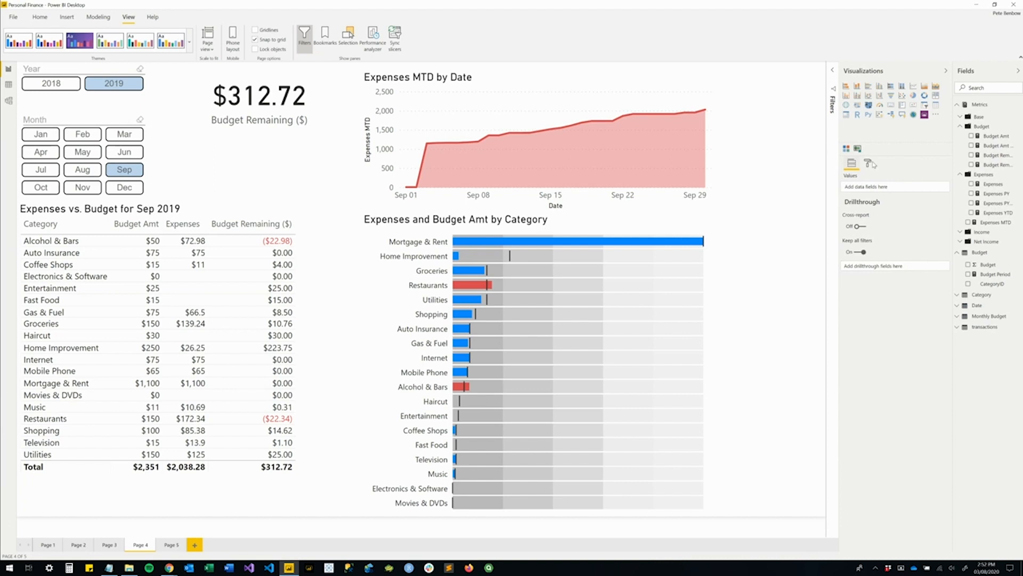
left_click(867, 164)
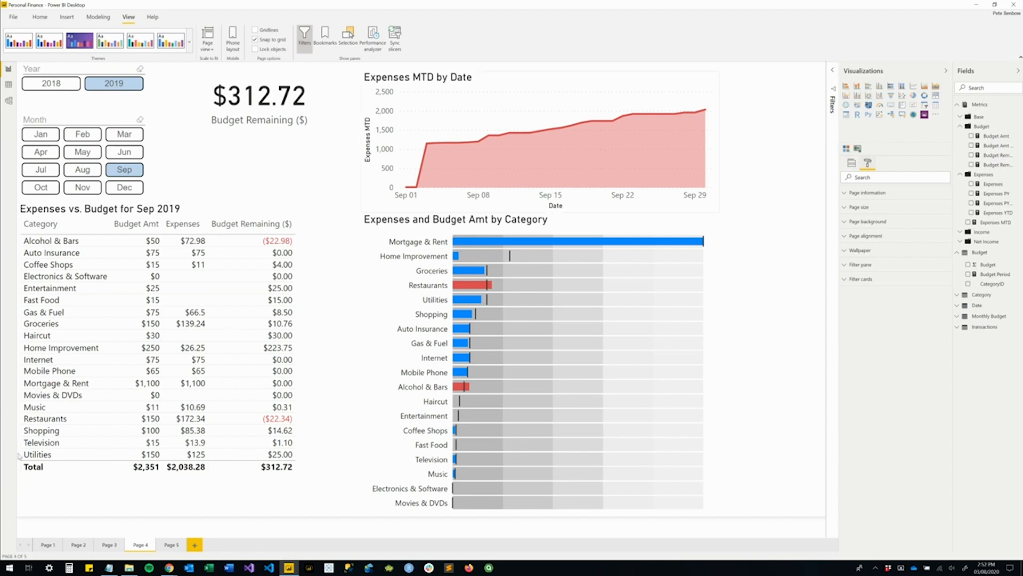
left_click(169, 567)
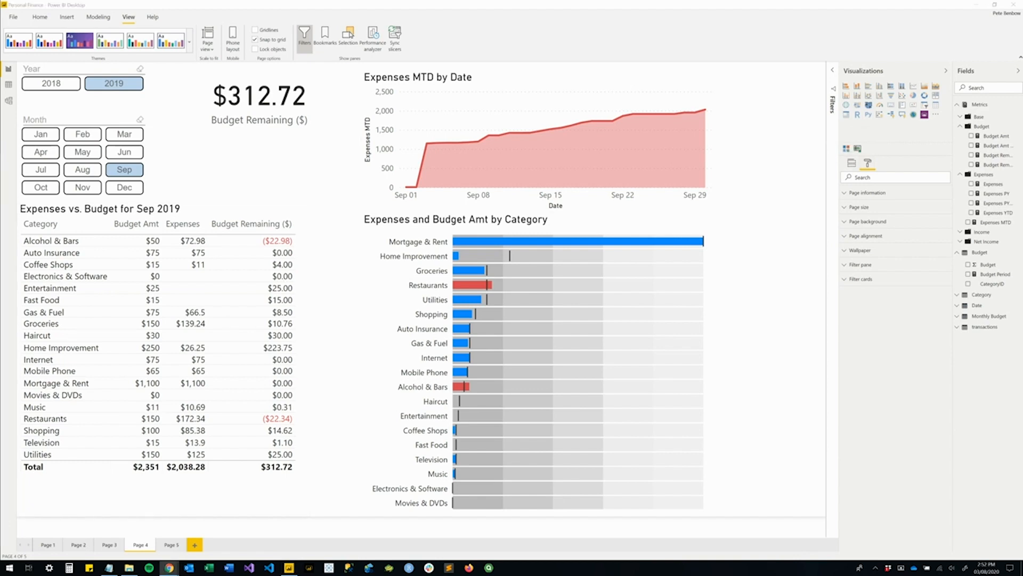
left_click(862, 212)
left_click(862, 212)
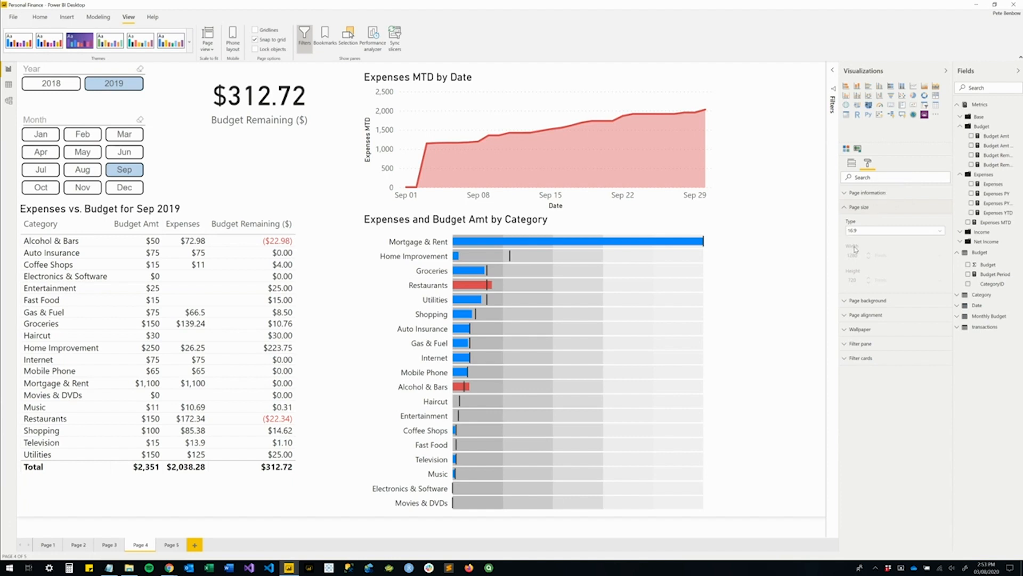
left_click(867, 231)
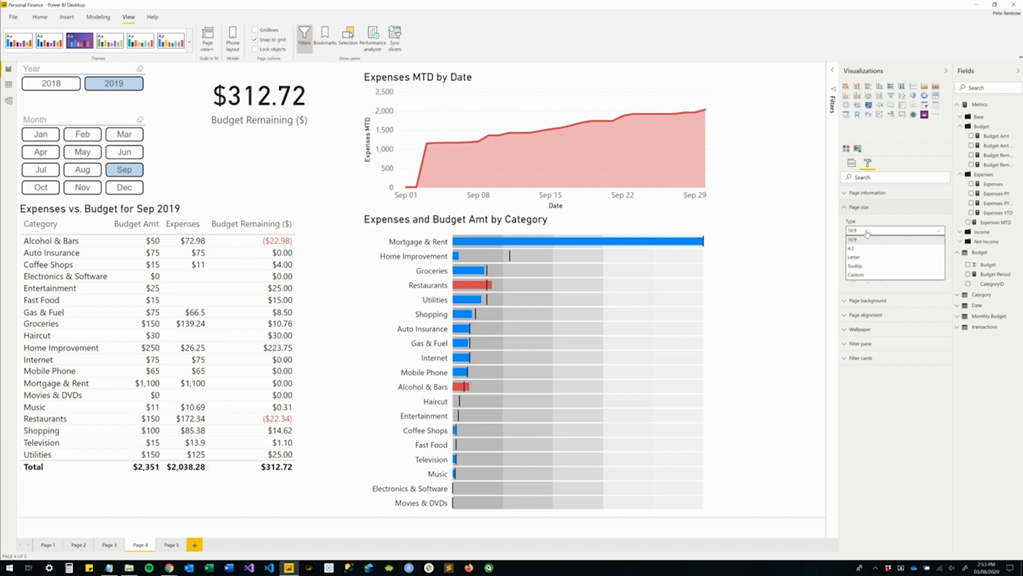
left_click(859, 276)
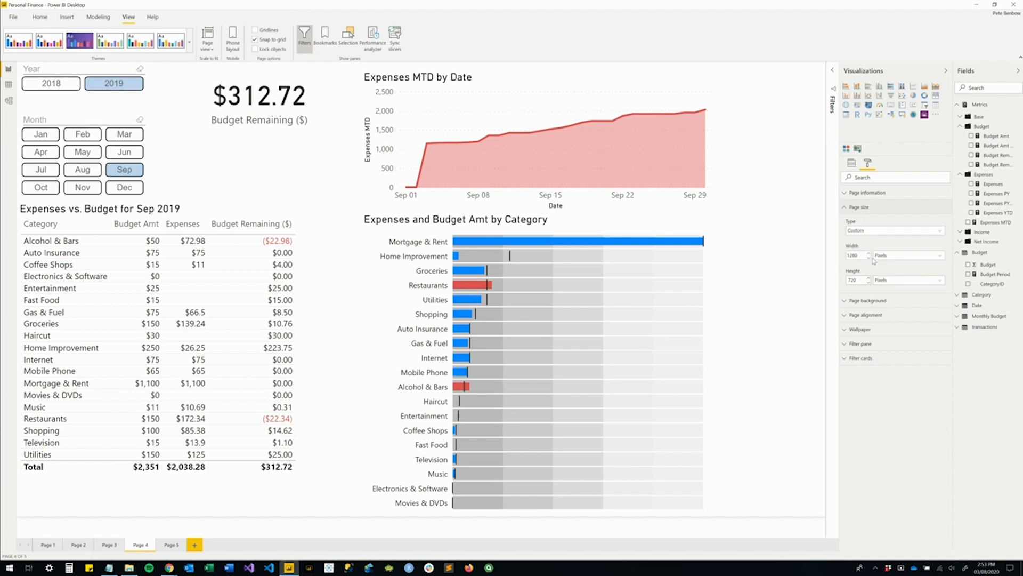
Set the report page's size type back to 16:9 and close the page size options
left_click(909, 235)
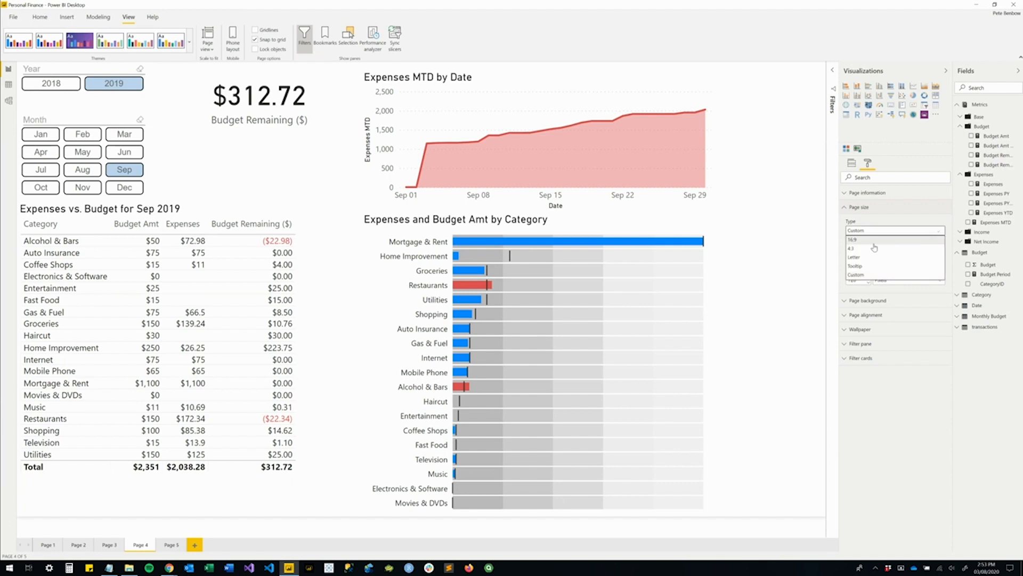
left_click(871, 240)
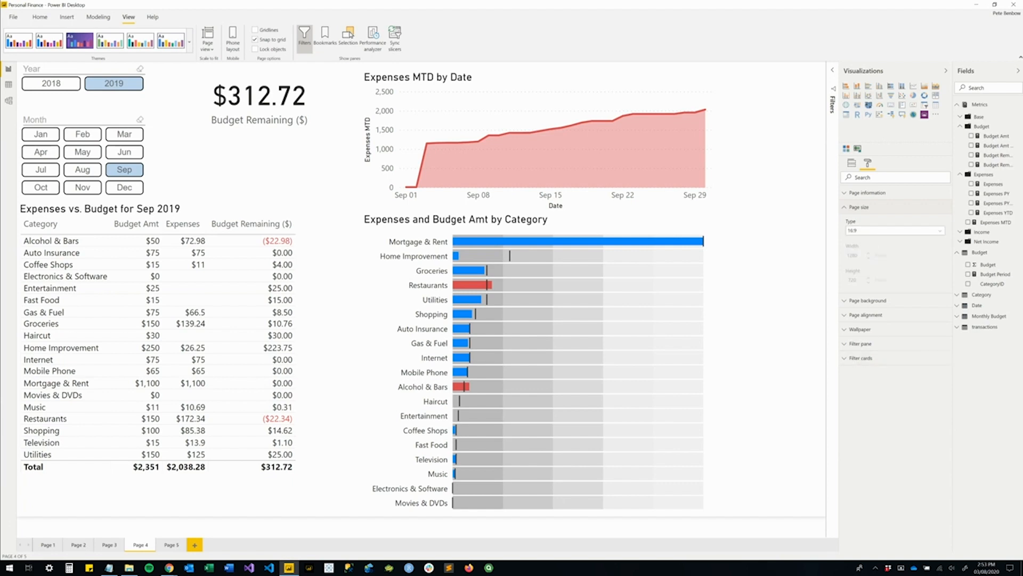
left_click(869, 208)
Add the image Week 3 background from the Week 3 folder as the report page's background
left_click(865, 222)
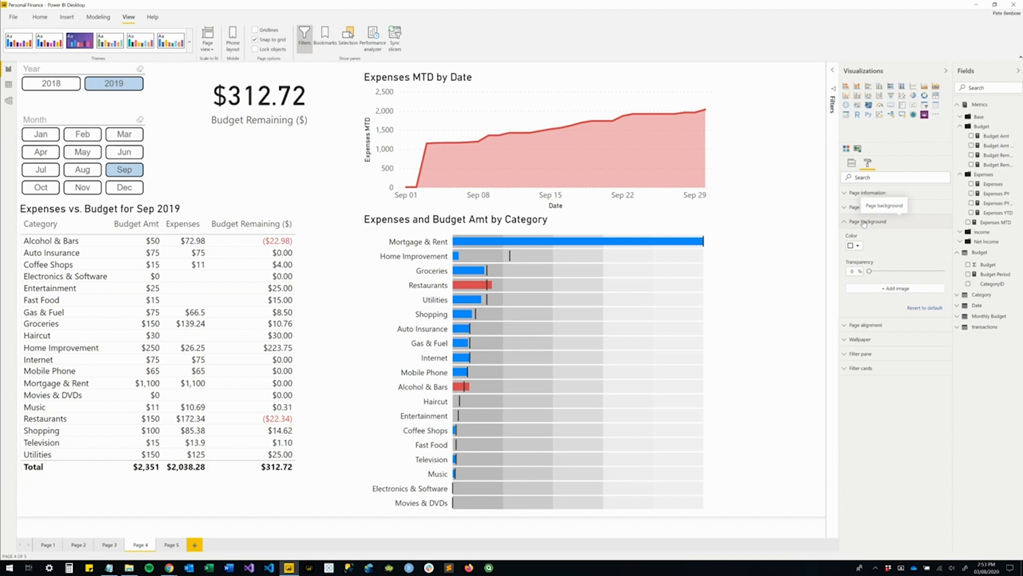
left_click(896, 289)
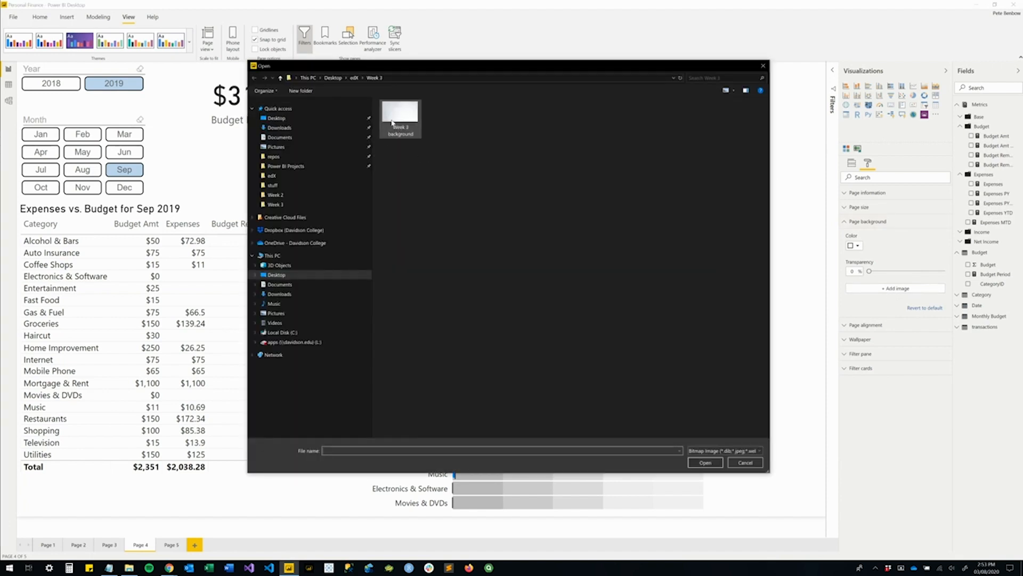
double_click(408, 119)
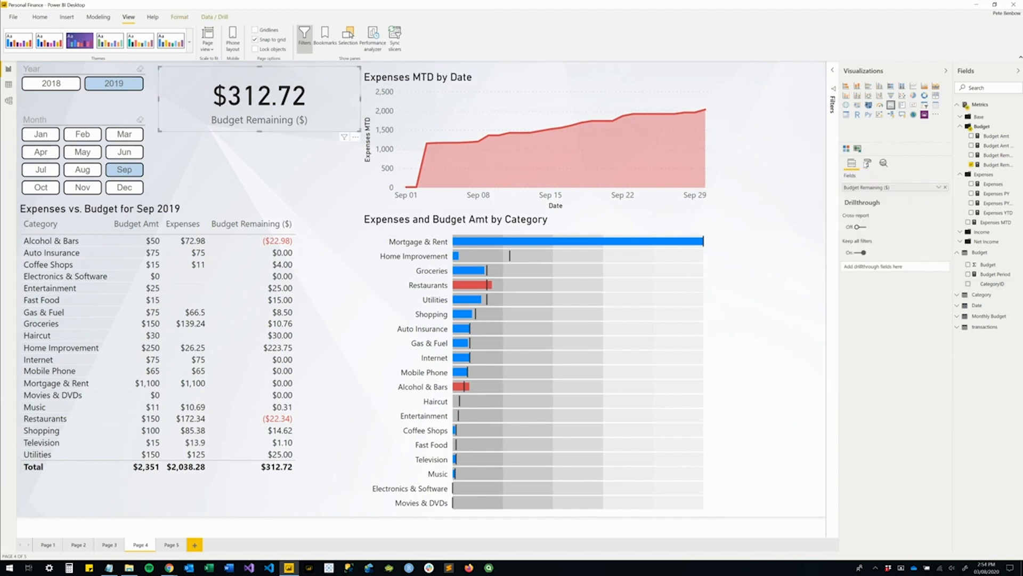
Set the page's wallpaper color to green and the page background's transparency to 36%
left_click(867, 163)
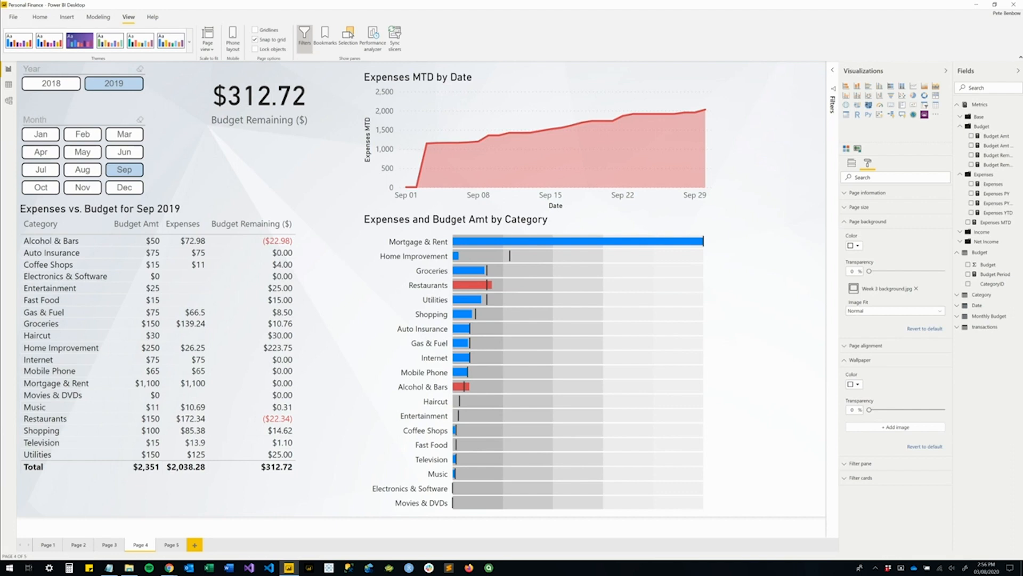
left_click(857, 384)
left_click(855, 452)
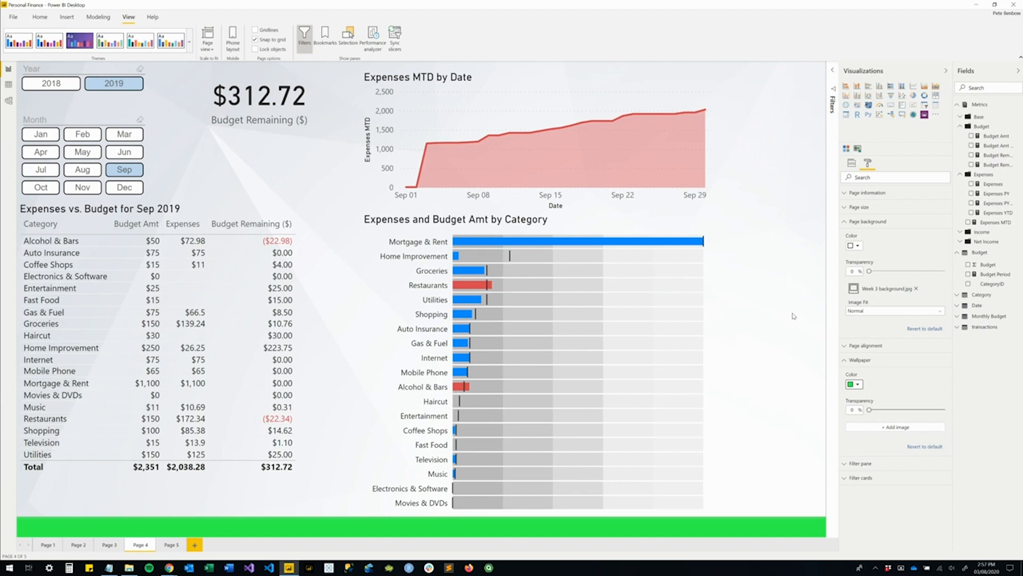
left_click(897, 272)
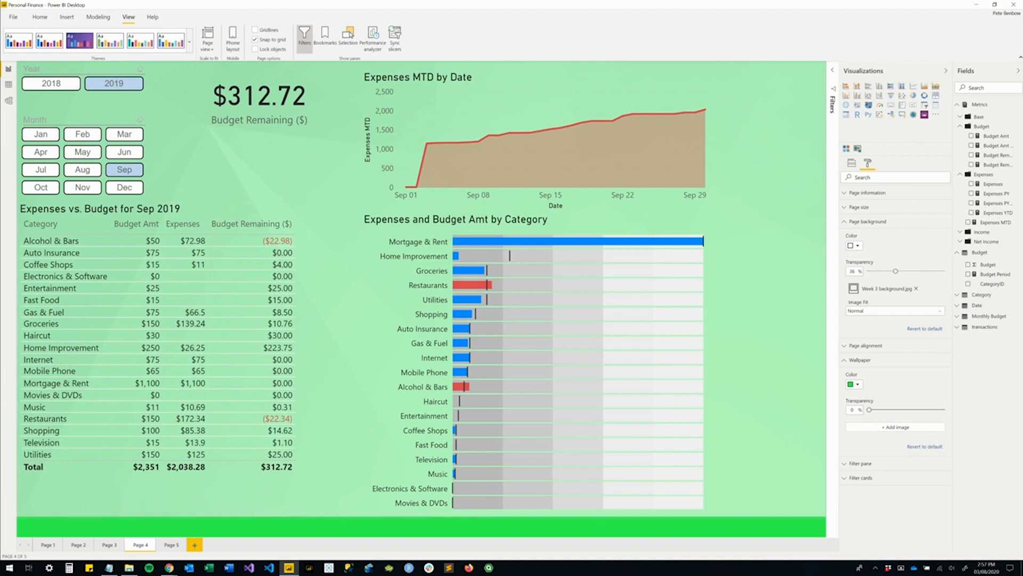
key("alt+Tab")
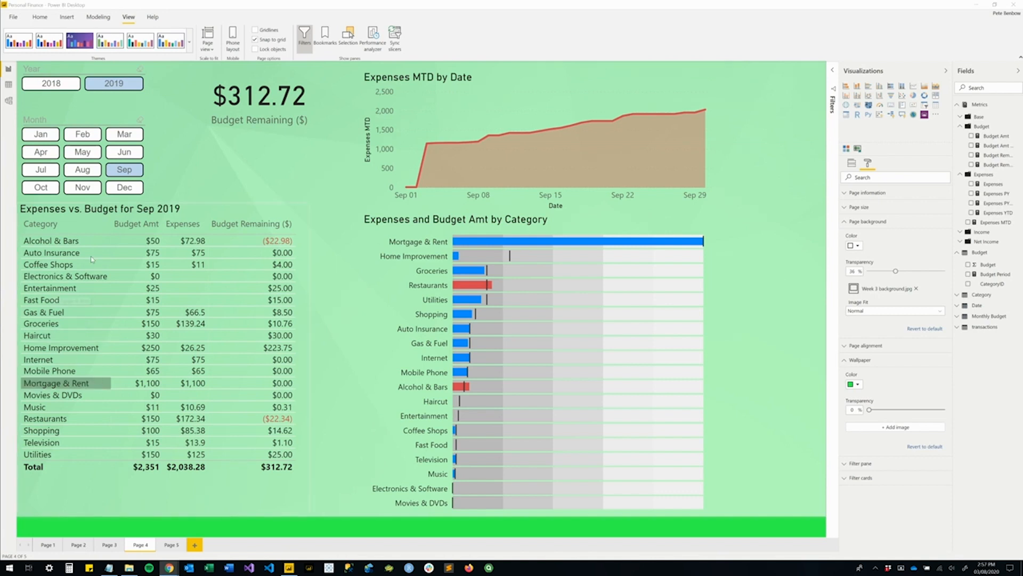
mouse_move(167, 569)
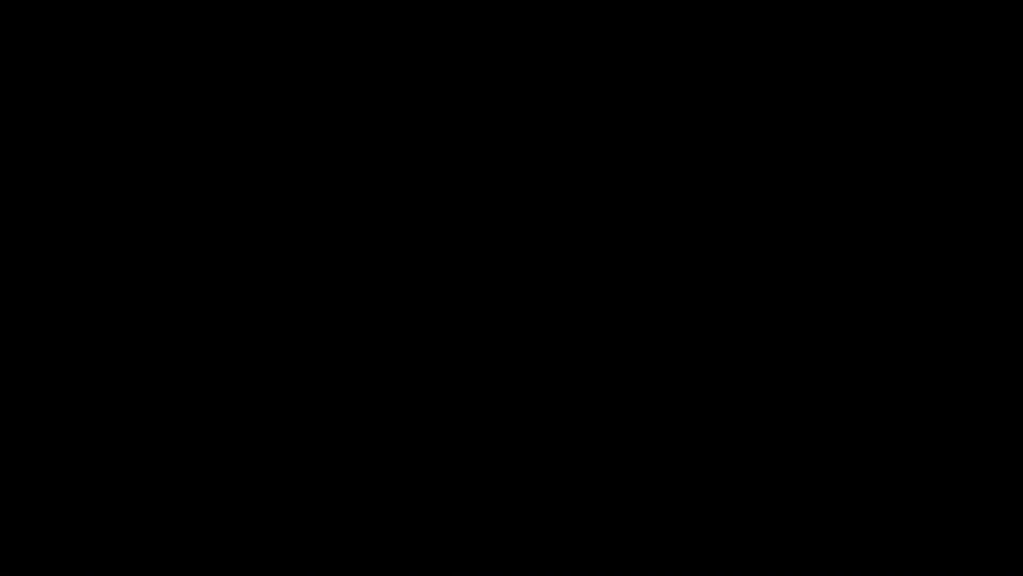